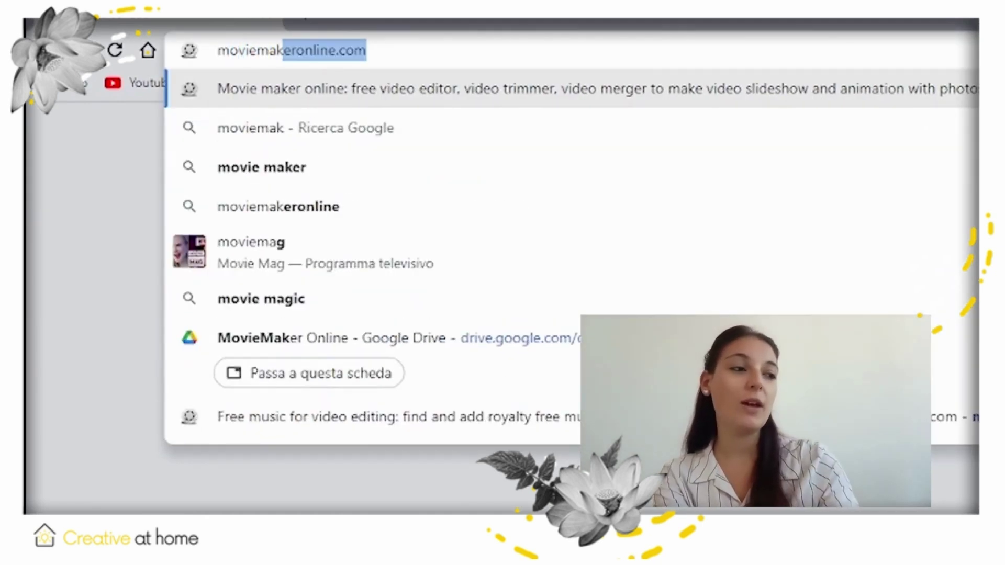
text(eronline)
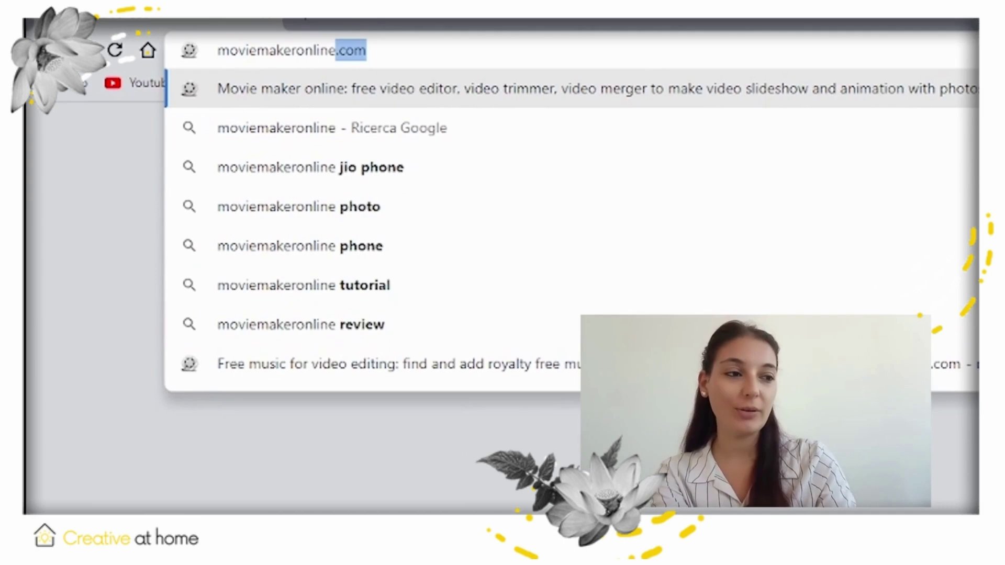
text(.com)
Load moviemakeronline.com from the Chrome address bar.
key(Return)
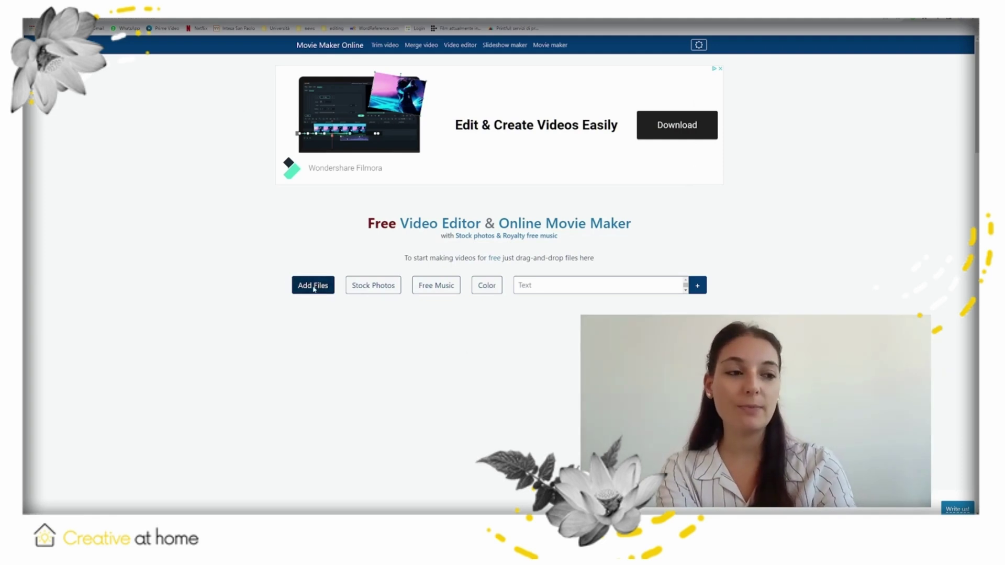
Start adding files, accept the terms and choose to use the editor anonymously.
click(697, 45)
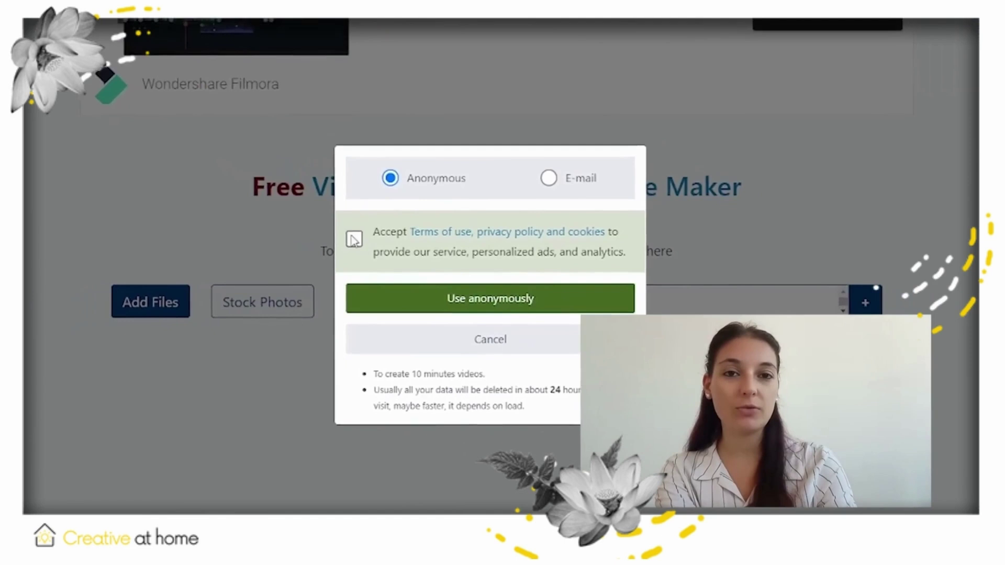
click(354, 239)
click(487, 300)
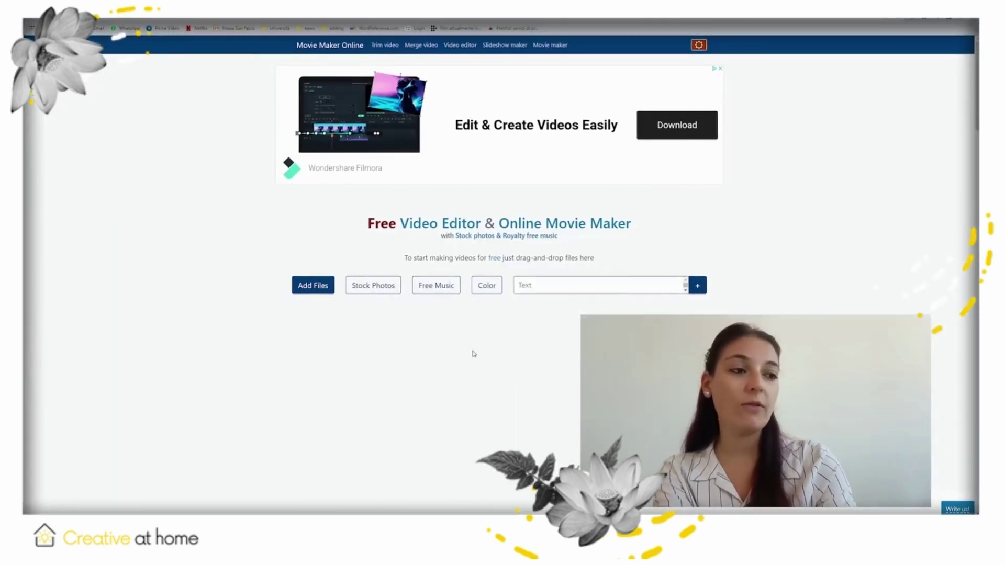
Add the Abstract Digital Background neon clip to the Main track.
click(312, 287)
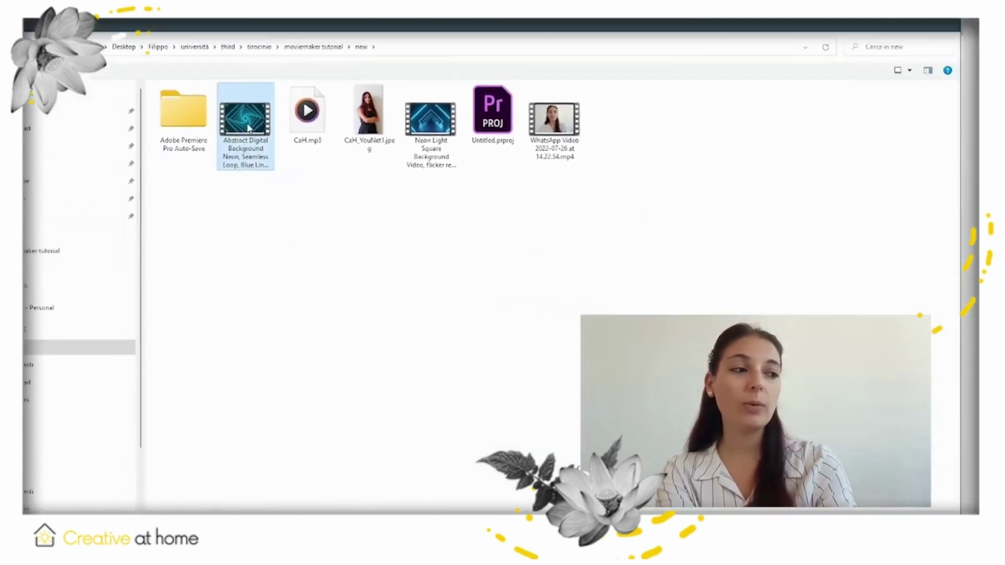
double_click(248, 127)
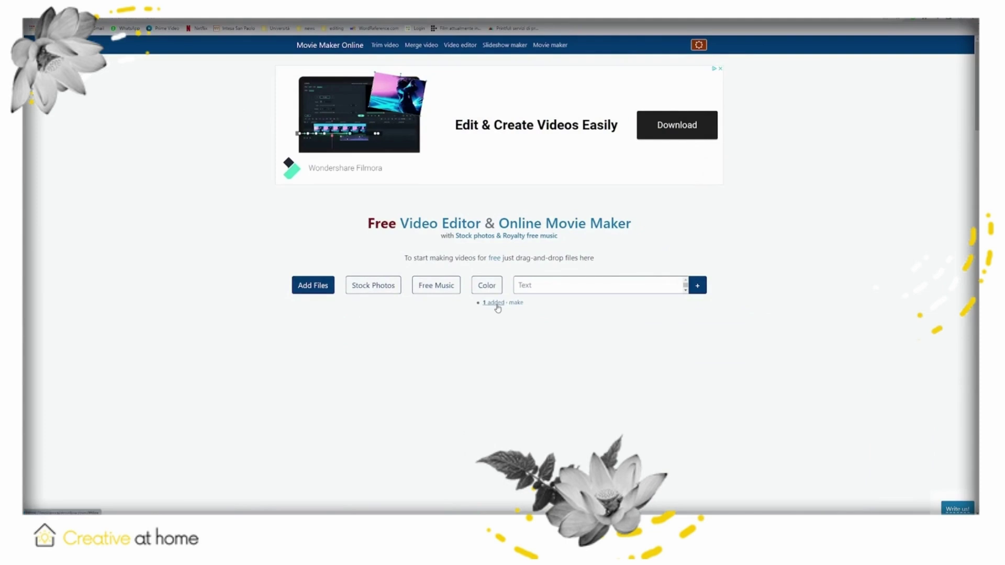
click(497, 306)
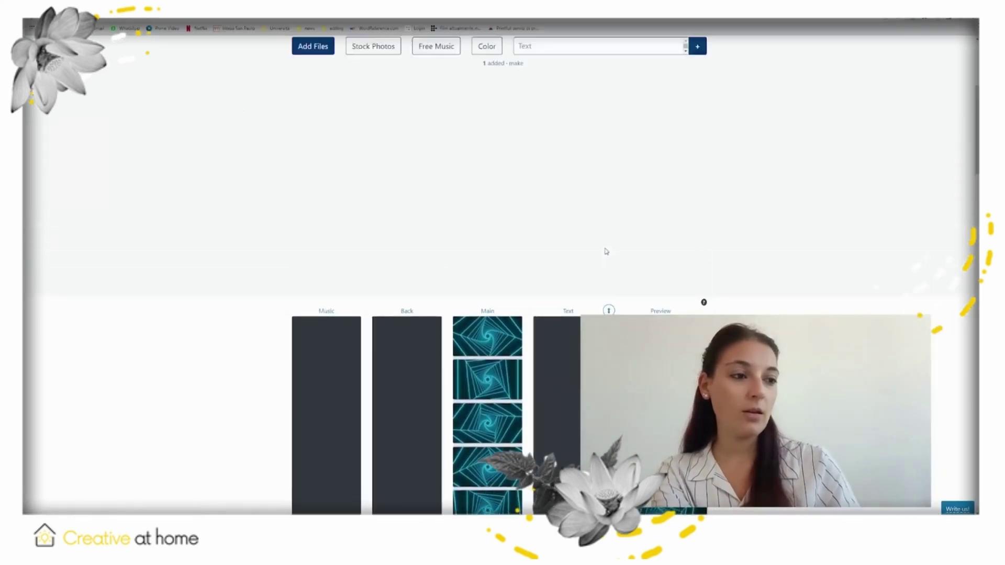
scroll(537, 245, up, 3)
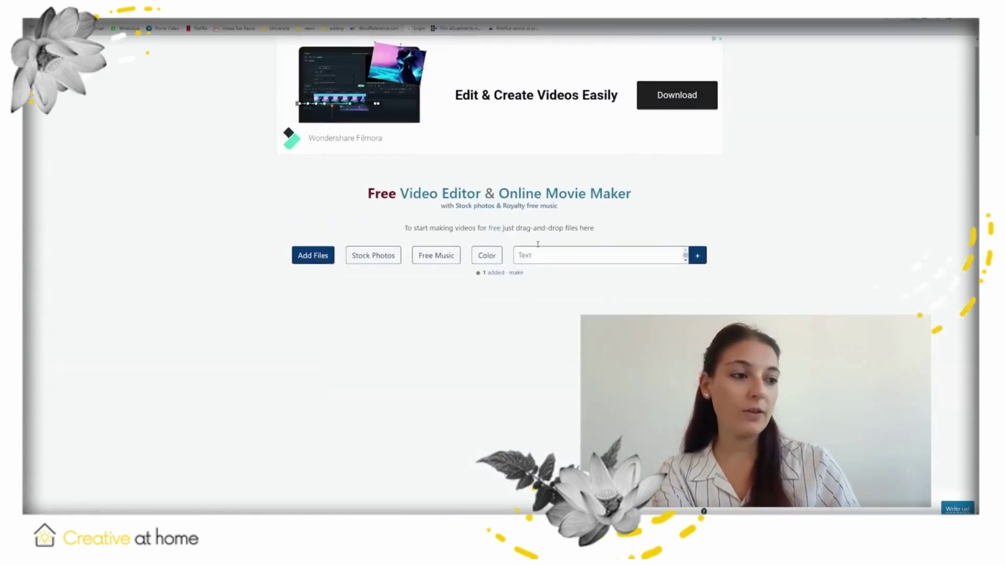
scroll(538, 246, up, 1)
Download the low-quality mp3 of Soundatelier's 'Jazzy Fun' from Jamendo via the Free Music guide.
click(436, 285)
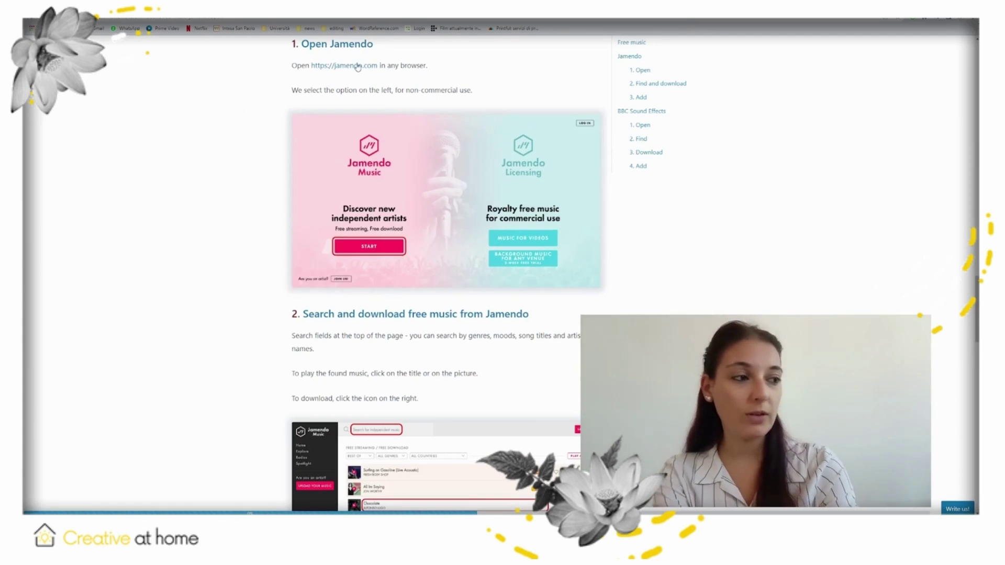
click(354, 66)
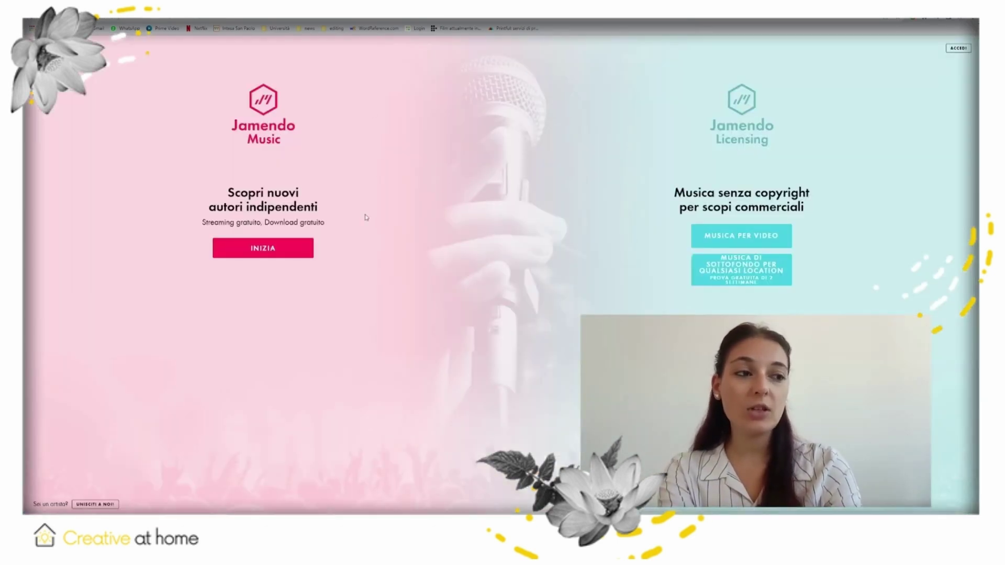
click(263, 250)
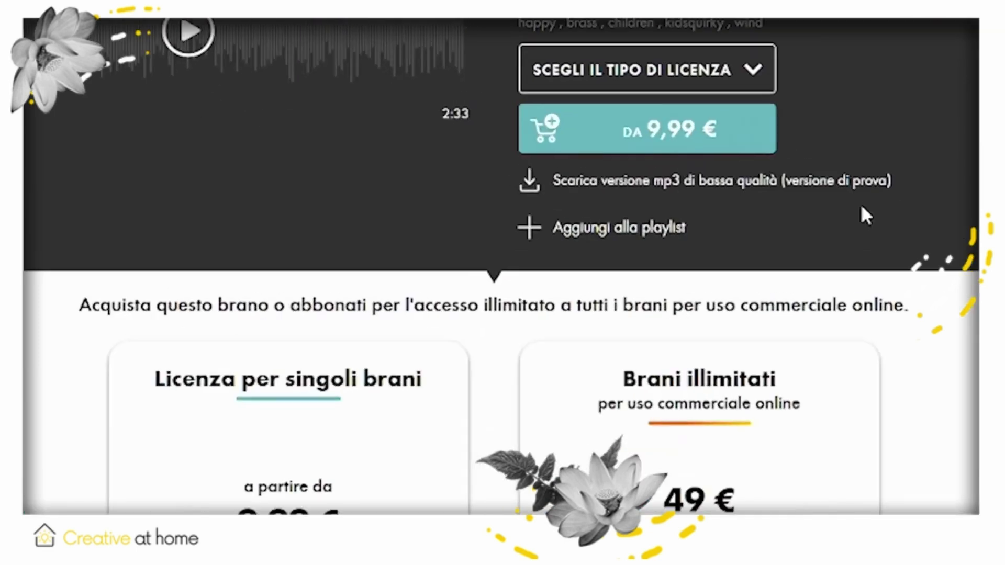
click(766, 199)
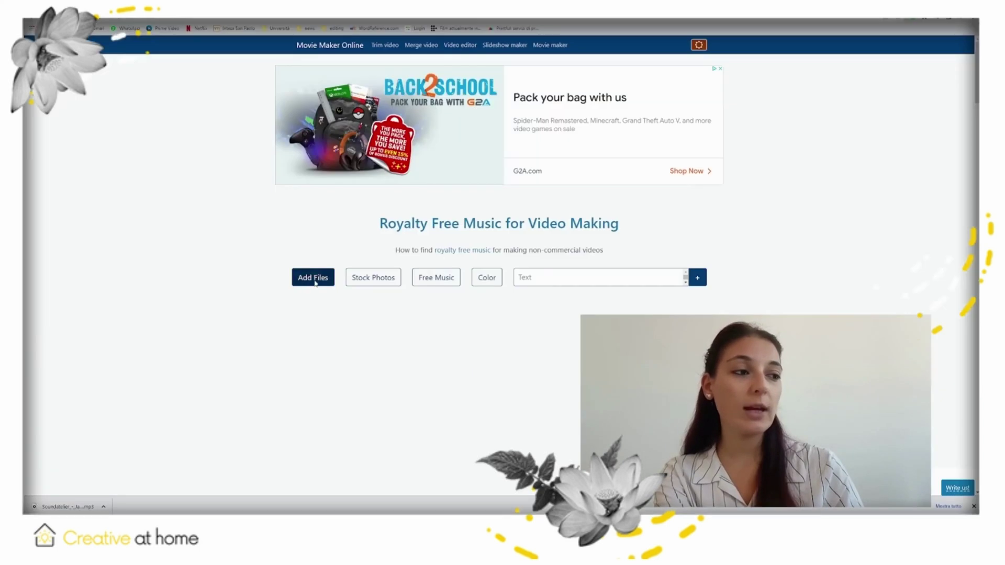
Add the downloaded Soundatelier 'Jazzy Fun' mp3 from the tutorial folder.
click(316, 283)
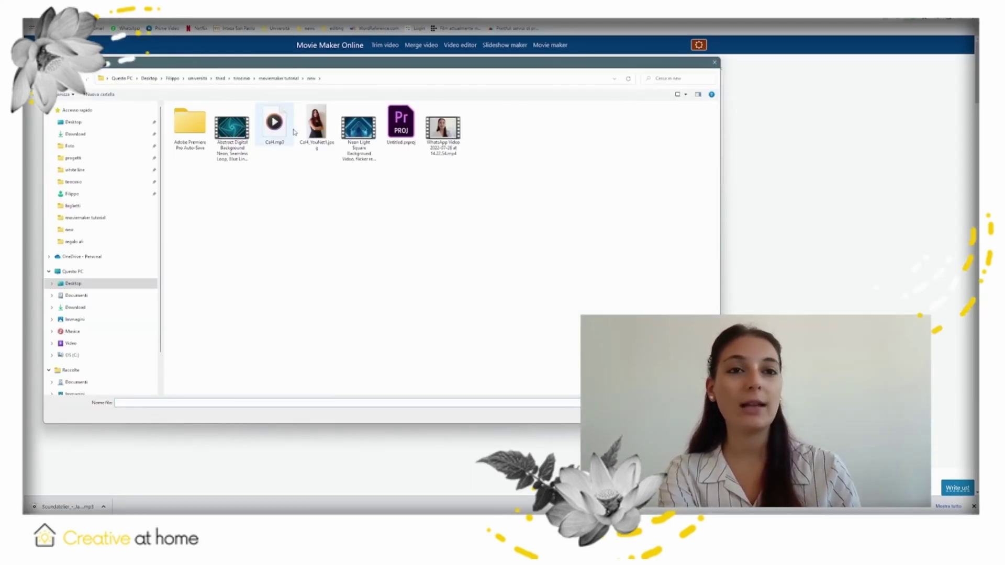
click(279, 79)
double_click(650, 125)
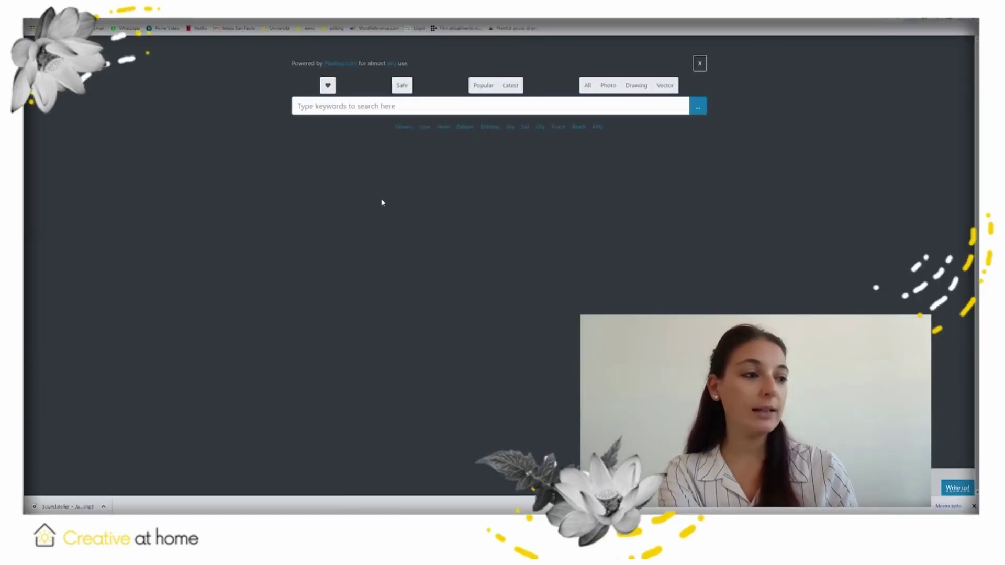
text(sky)
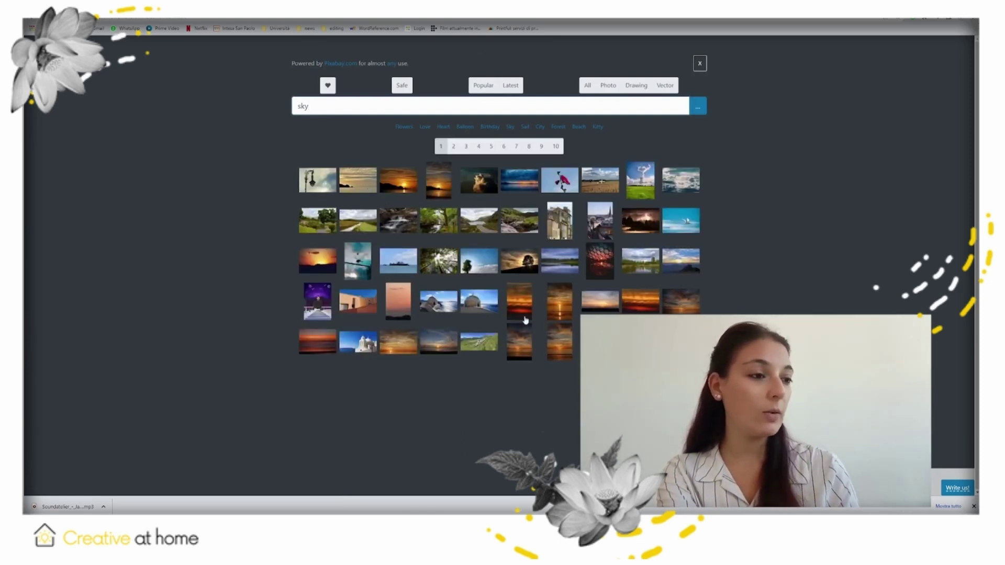
Close the stock-photo search and set the output size to YouTube 1080p (Full HD, 1920×1080).
click(697, 64)
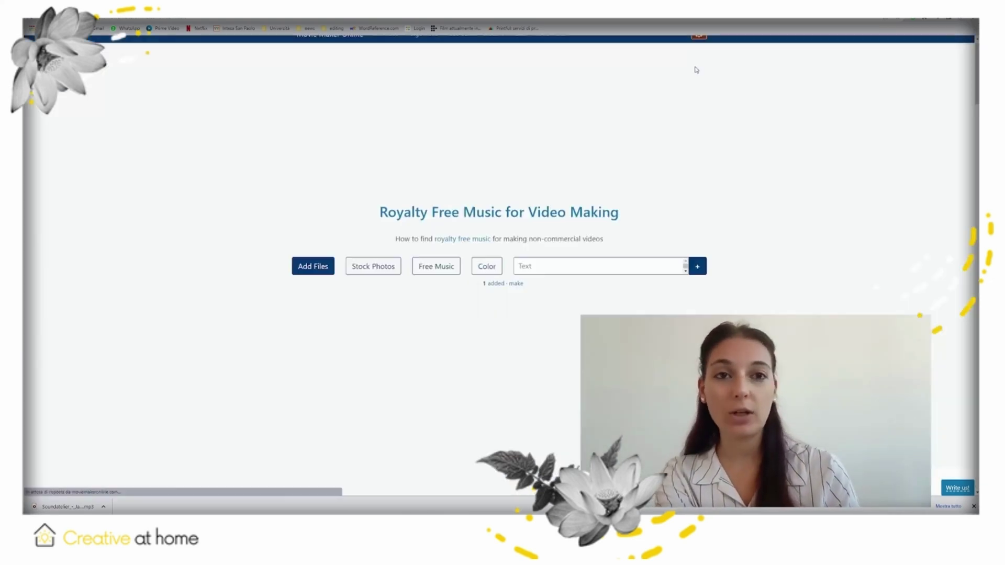
scroll(501, 292, down, 3)
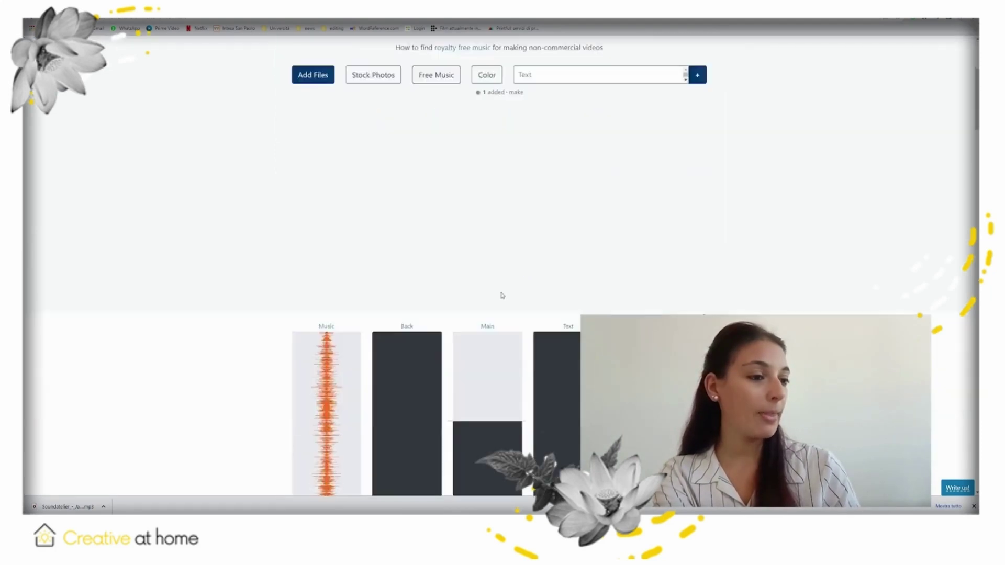
scroll(501, 295, down, 2)
scroll(502, 295, down, 1)
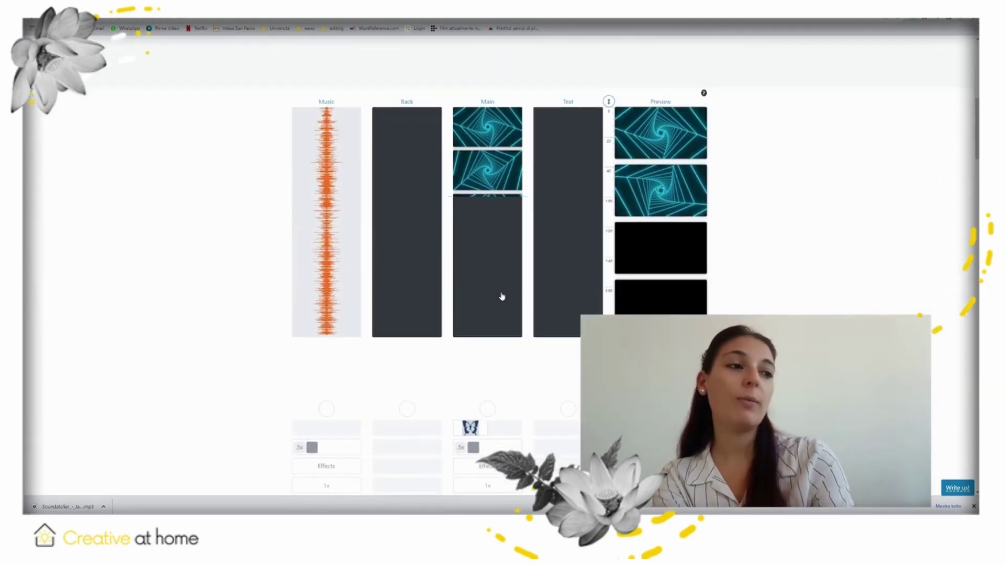
scroll(501, 295, down, 2)
scroll(501, 295, down, 2)
scroll(501, 297, down, 1)
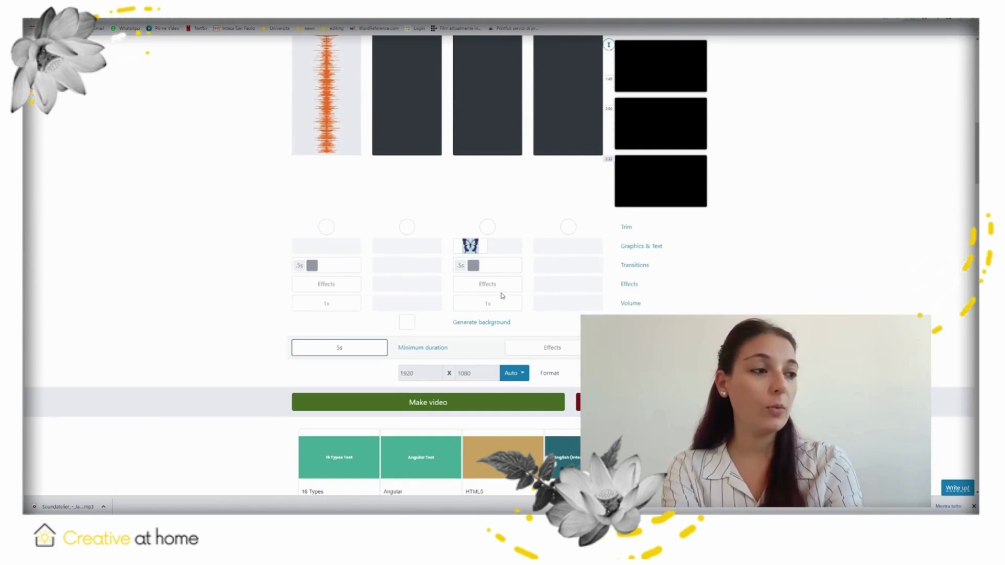
scroll(500, 295, up, 3)
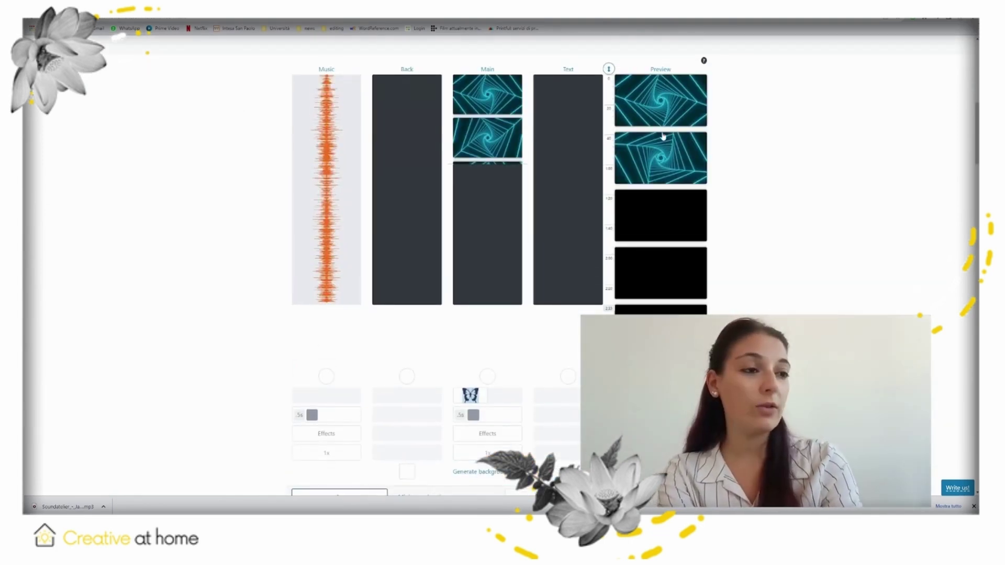
scroll(655, 245, down, 3)
scroll(639, 241, down, 1)
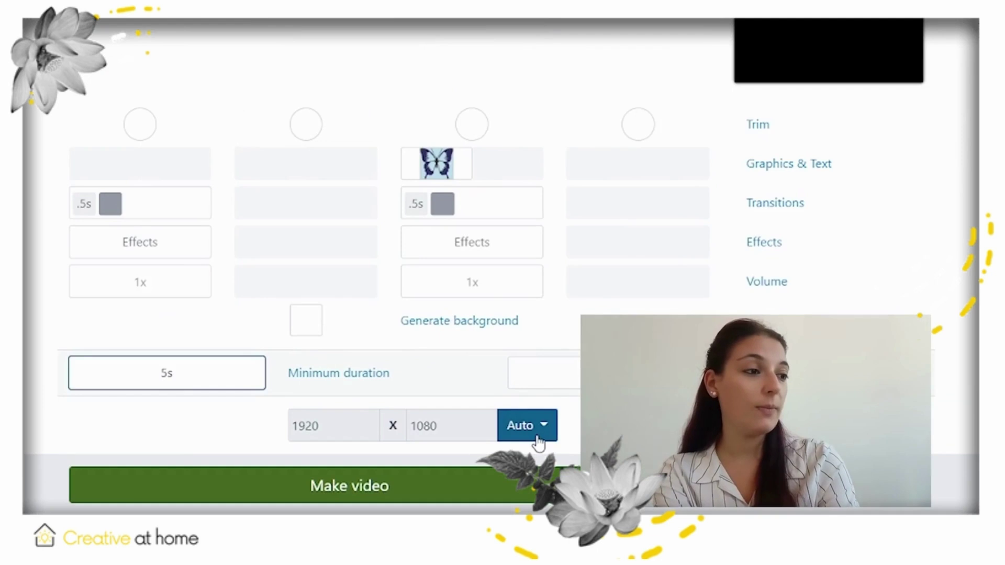
click(538, 439)
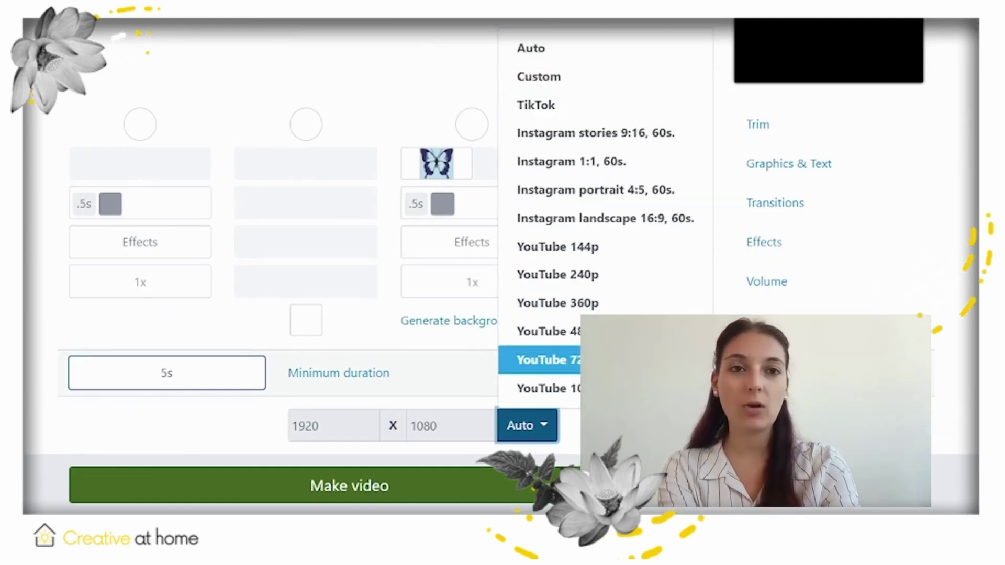
click(628, 388)
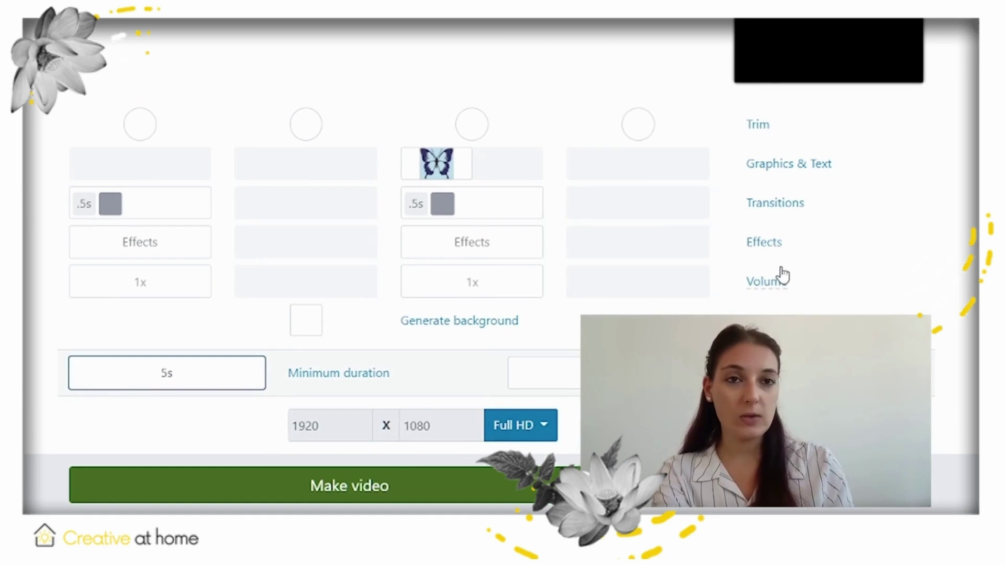
Add and save a Waver effect for the entire video, then view the Transitions note.
click(763, 242)
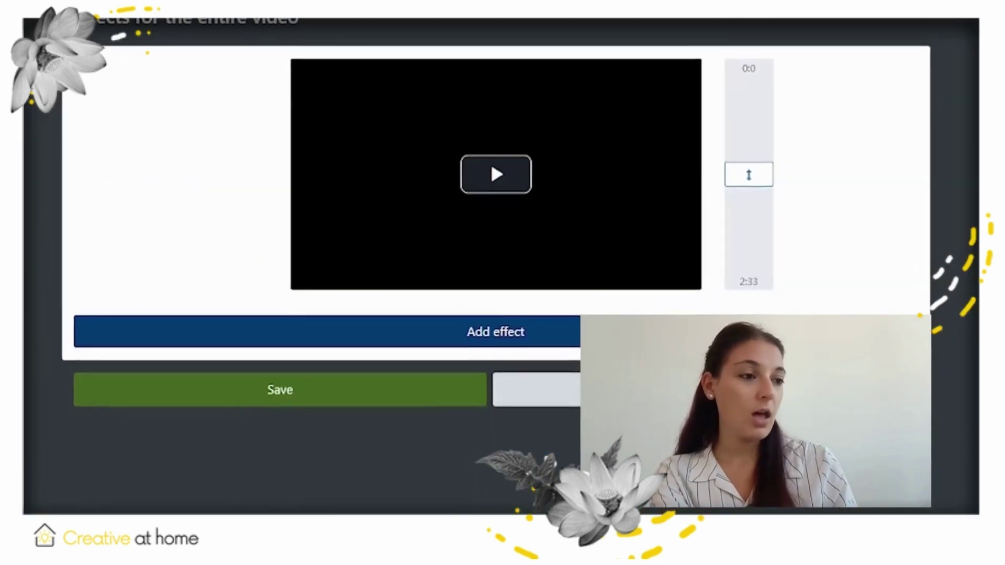
click(509, 329)
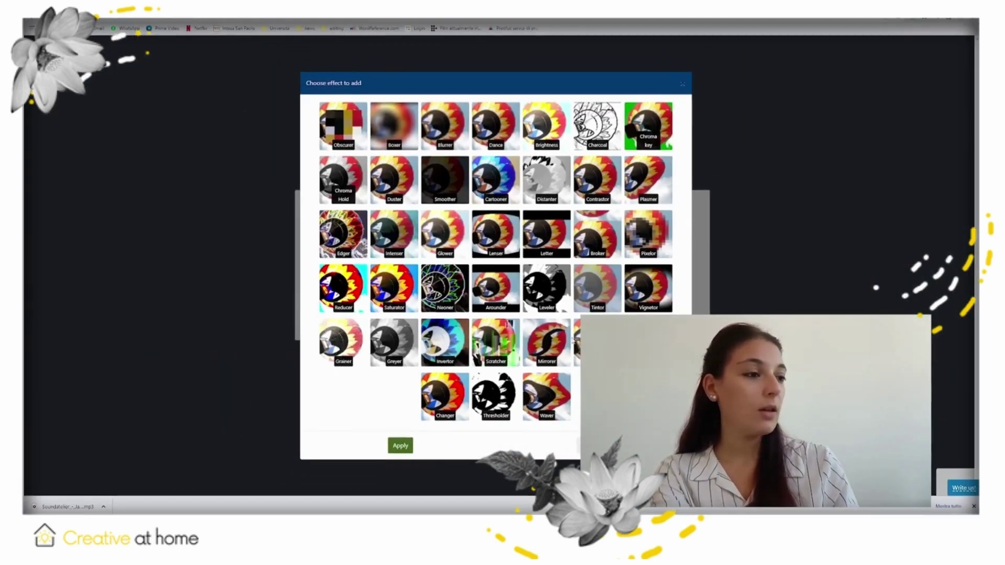
double_click(545, 399)
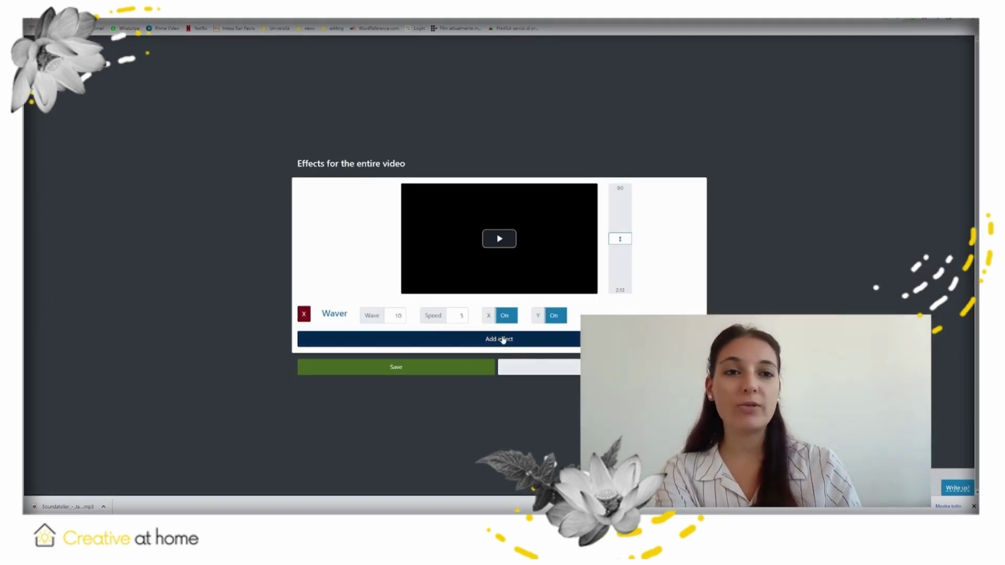
click(503, 340)
click(400, 444)
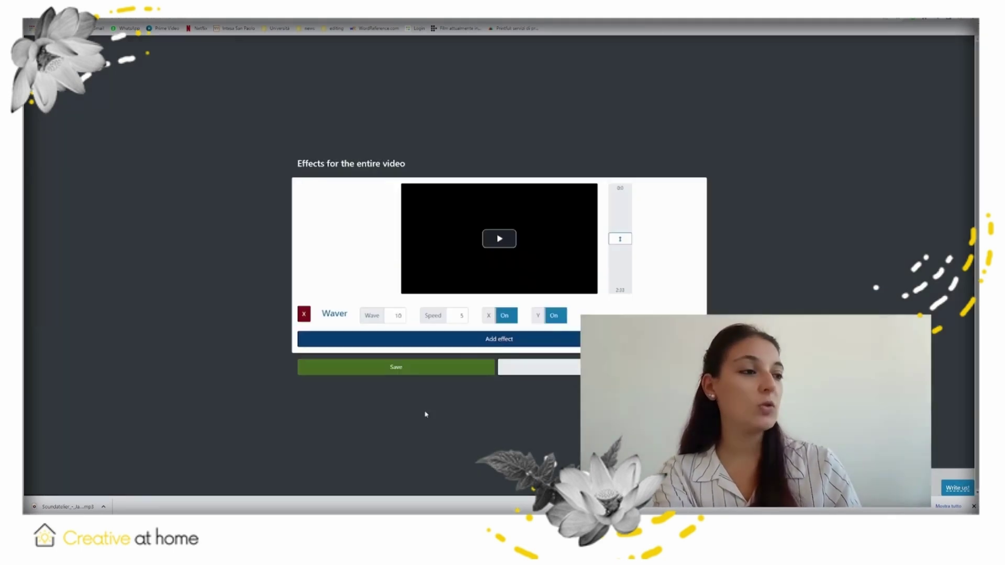
click(432, 374)
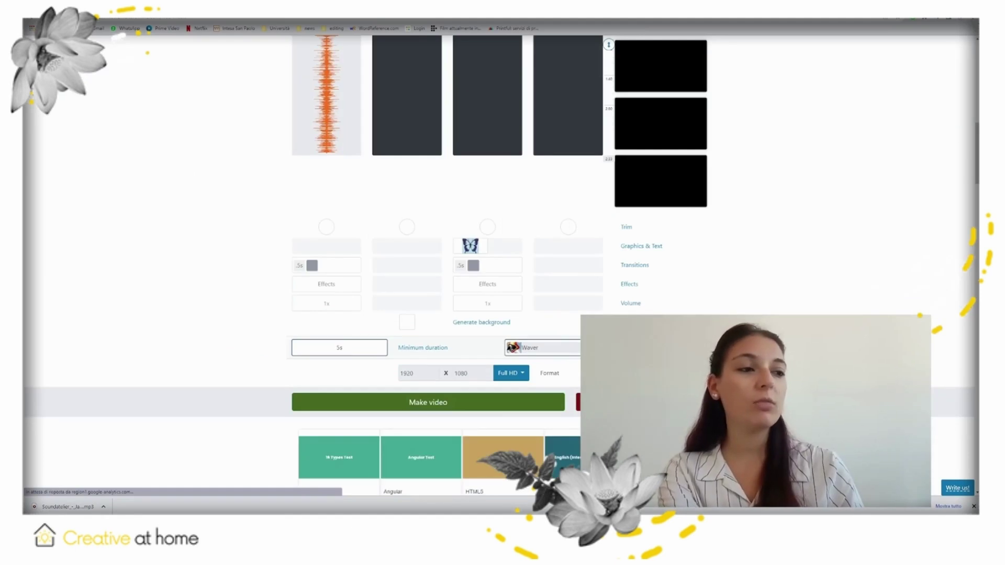
click(642, 267)
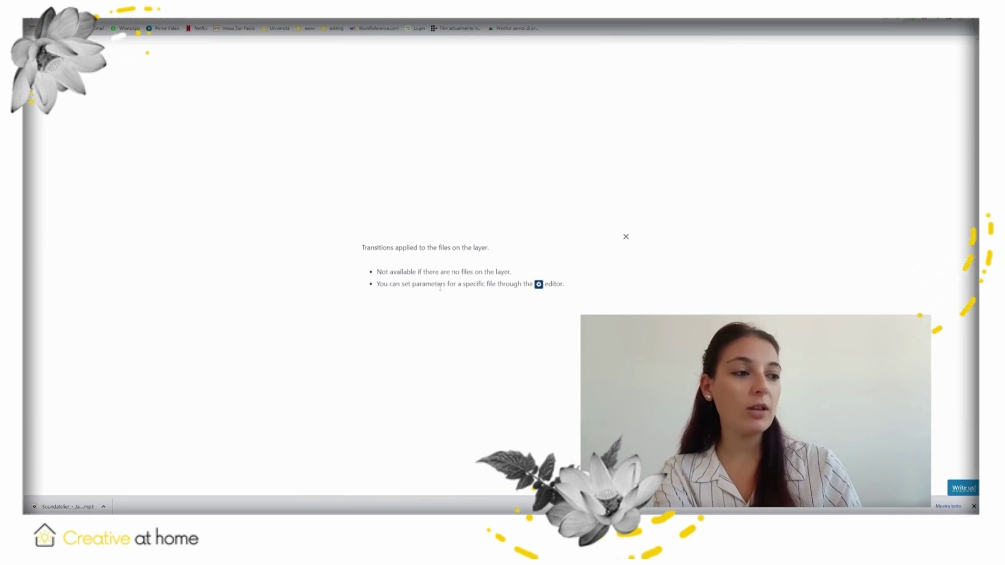
Close the Transitions note, then play and close the neon clip preview.
click(625, 237)
click(663, 289)
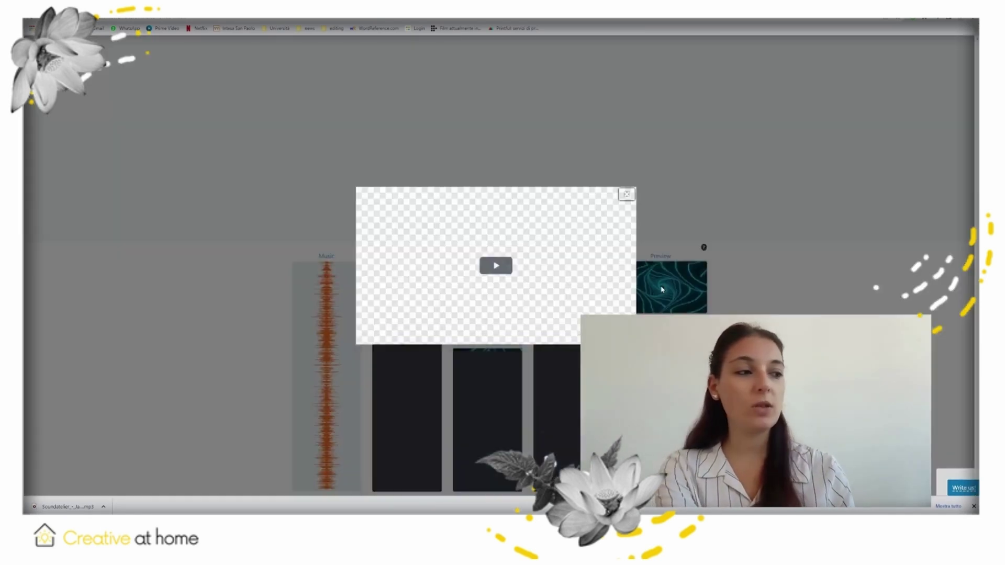
click(640, 291)
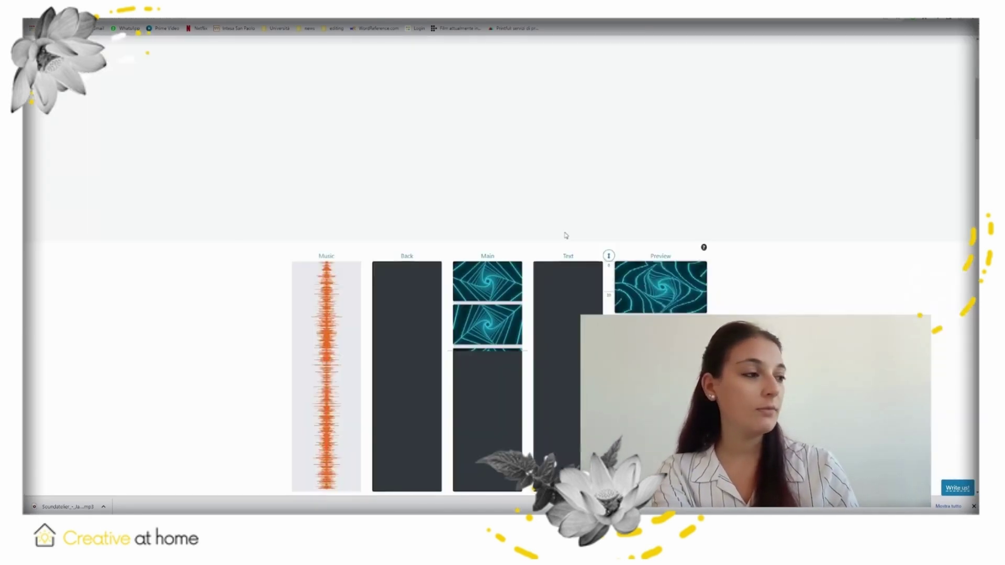
scroll(541, 252, down, 2)
scroll(542, 252, down, 2)
scroll(542, 252, down, 2)
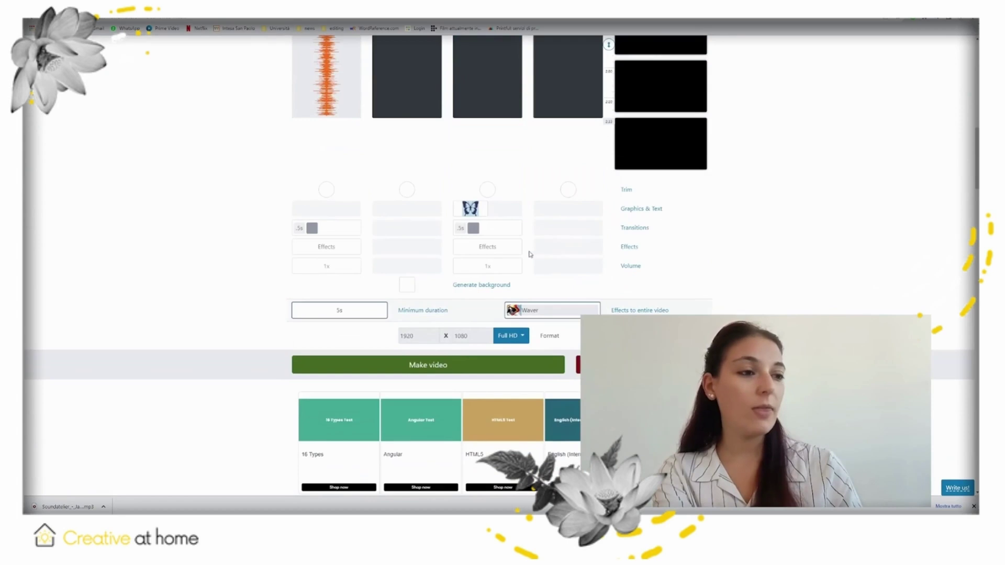
Make the video, pass the 'I'm not a robot' check, and open the finished movie.
click(460, 375)
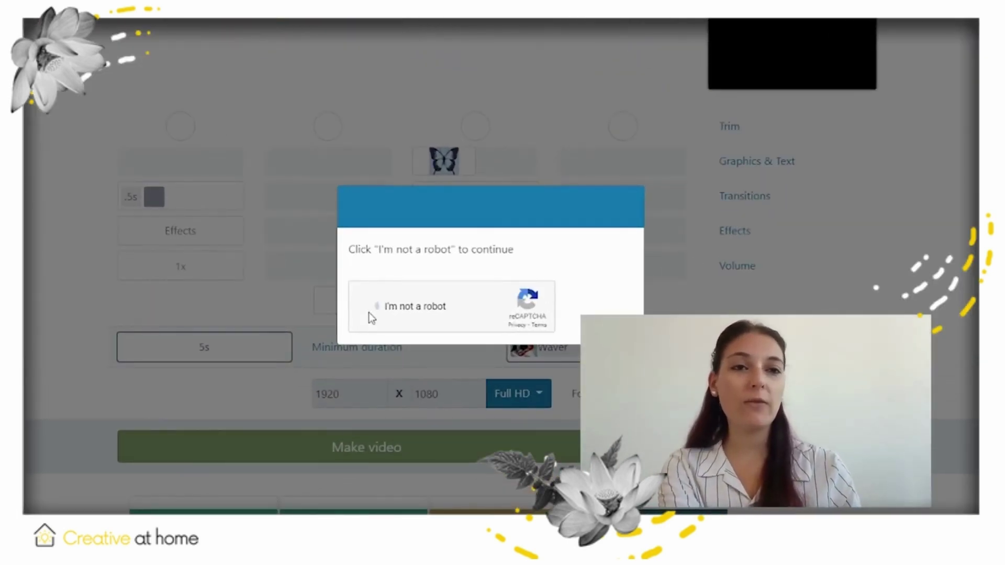
click(368, 311)
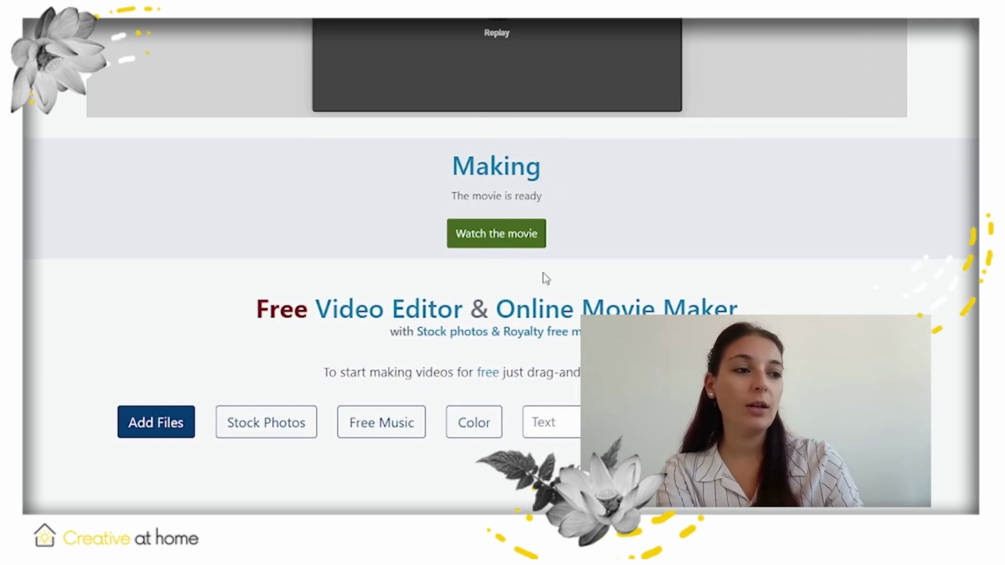
click(503, 245)
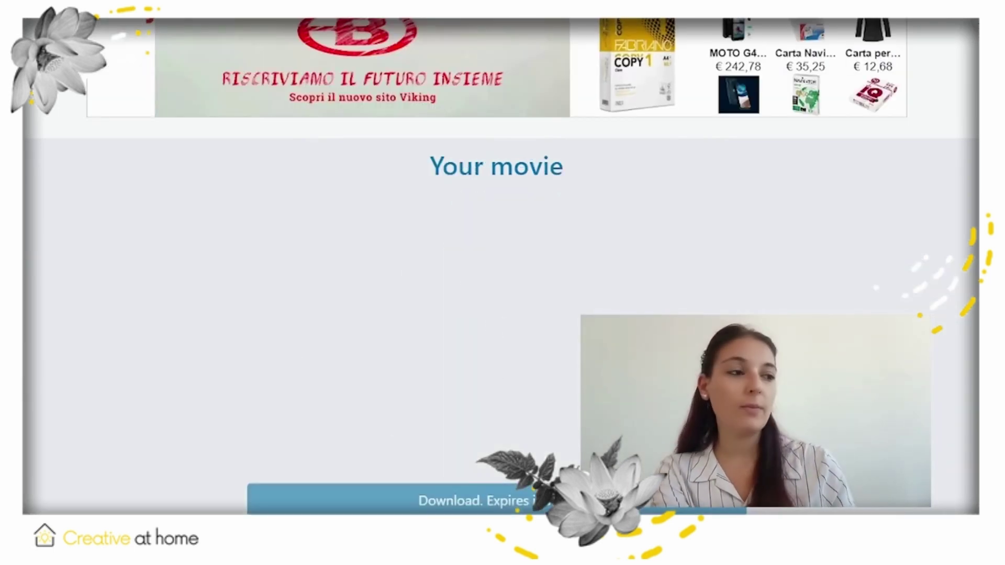
scroll(498, 509, down, 3)
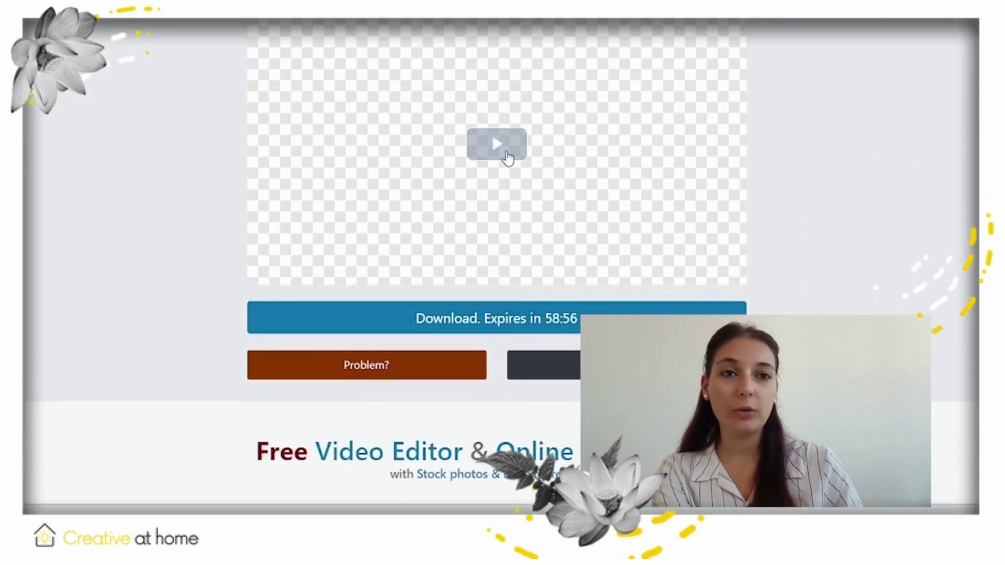
Expand the Download bar and save the rendered movie as an .mp4.
click(496, 322)
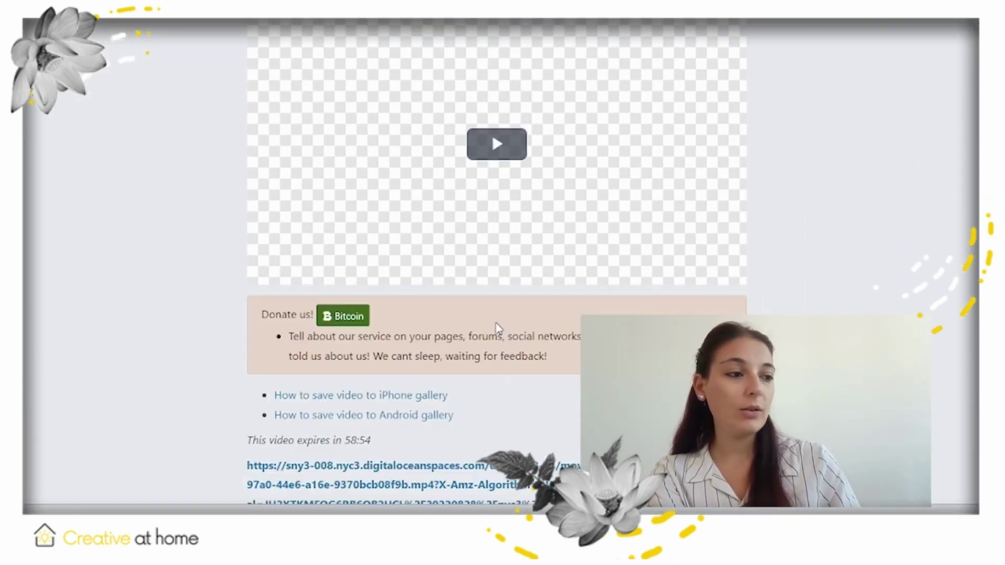
scroll(497, 328, down, 2)
scroll(496, 330, down, 2)
scroll(498, 334, down, 1)
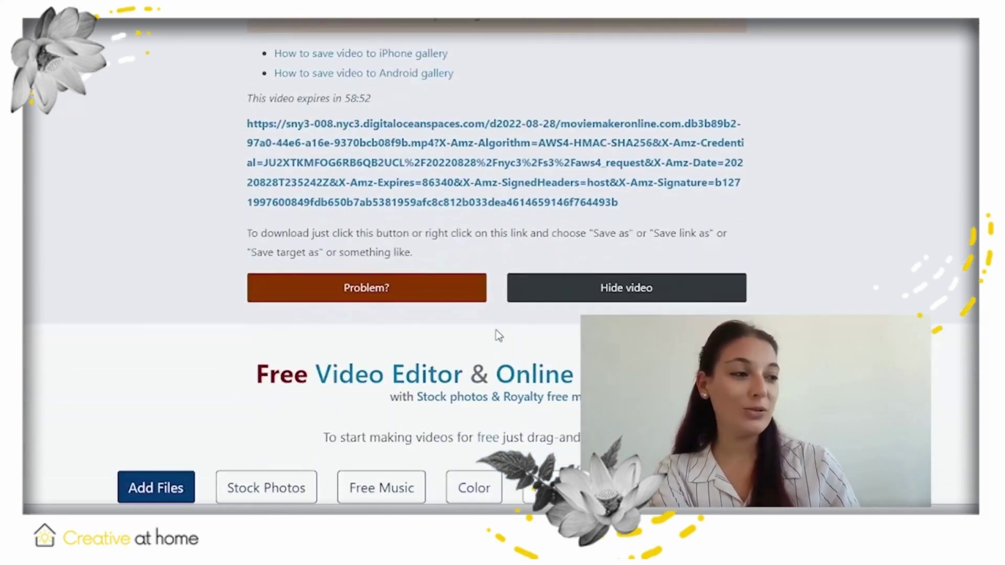
click(555, 193)
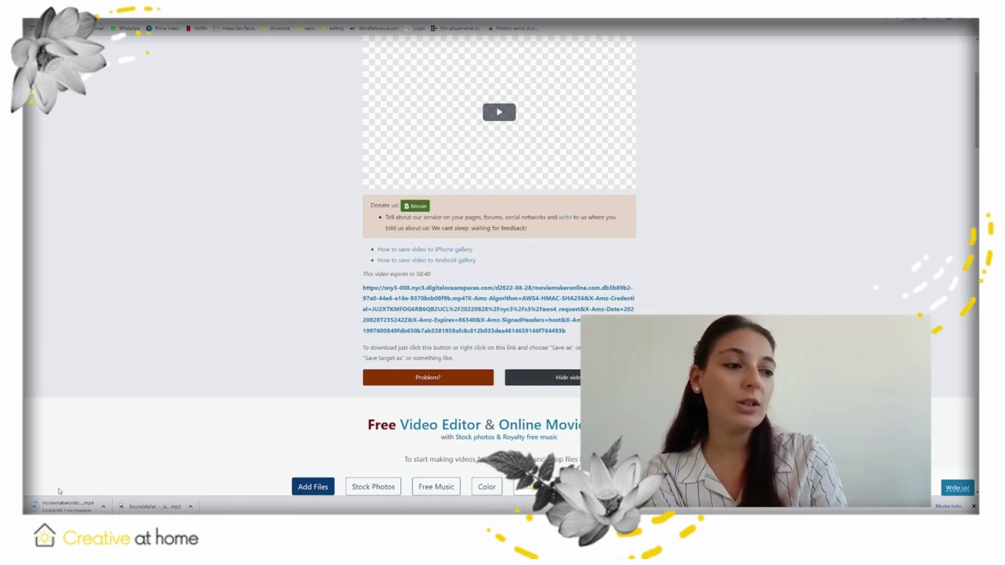
scroll(151, 439, up, 2)
scroll(152, 439, up, 2)
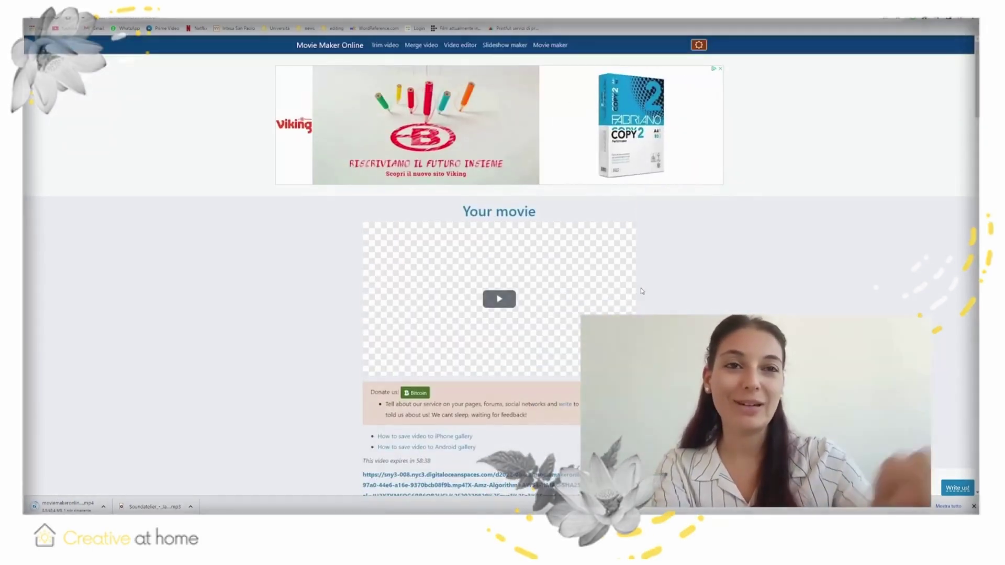